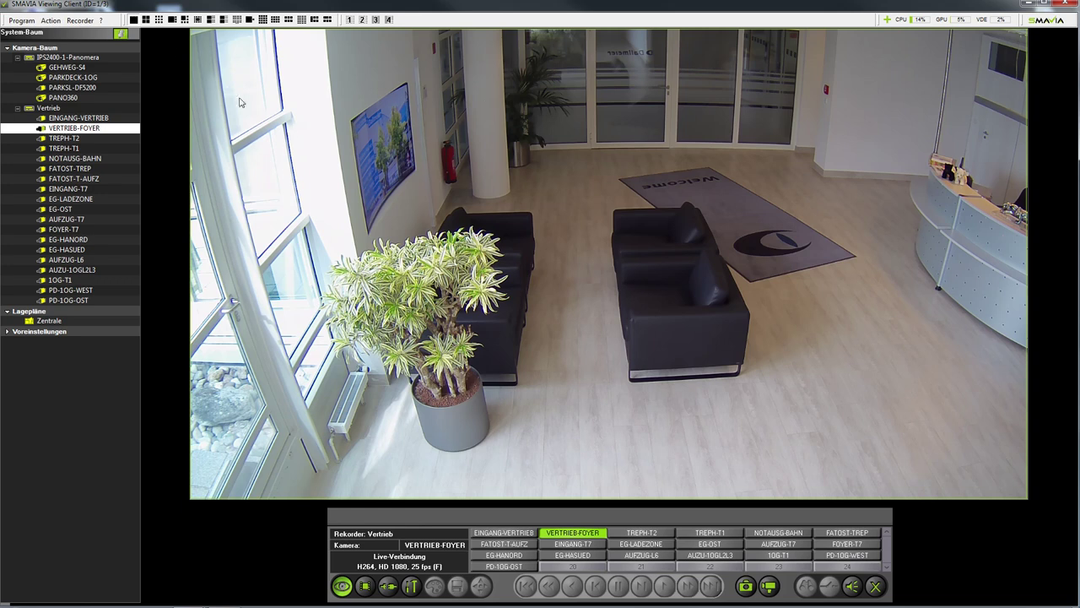
# Step: Switch the VERTRIEB-FOYER camera from live view to its recorded track playback
pyautogui.click(365, 587)
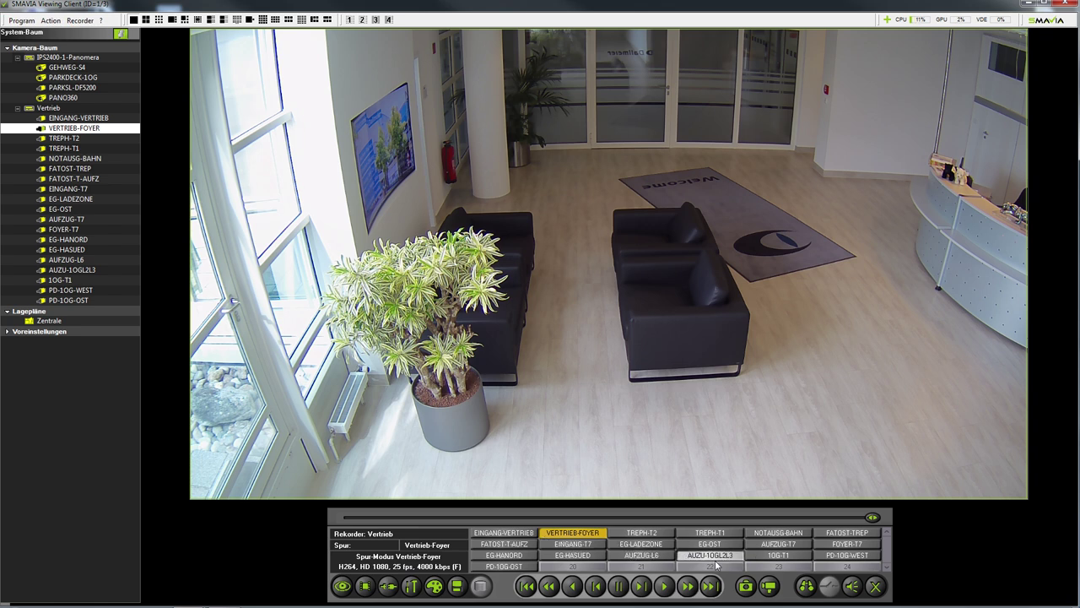
# Step: Open the binoculars search and cycle through Simple, Fast and Index to the Extended search
pyautogui.click(807, 588)
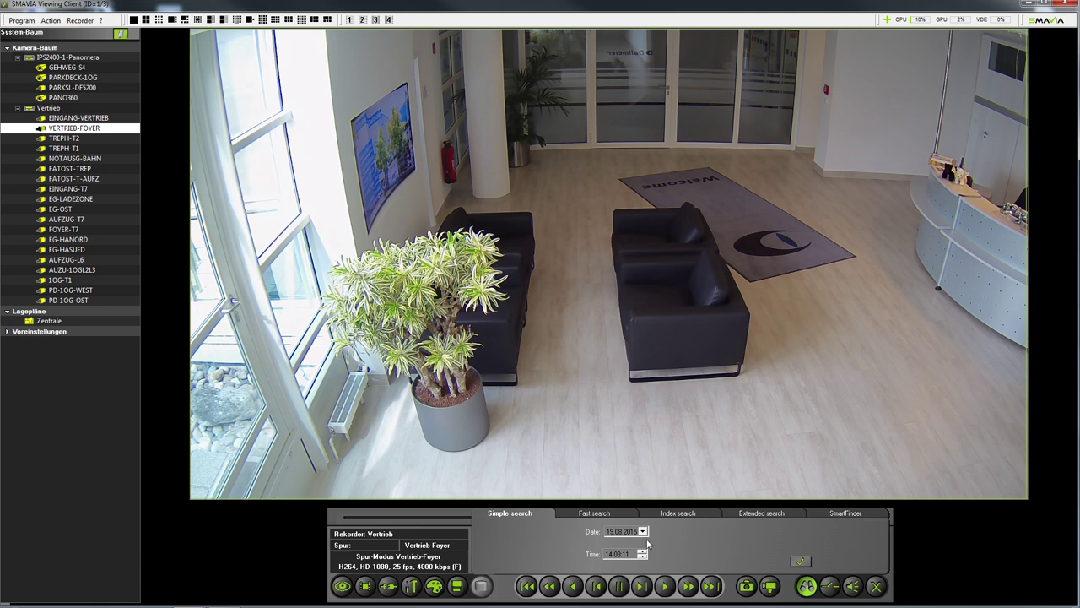
pyautogui.click(618, 512)
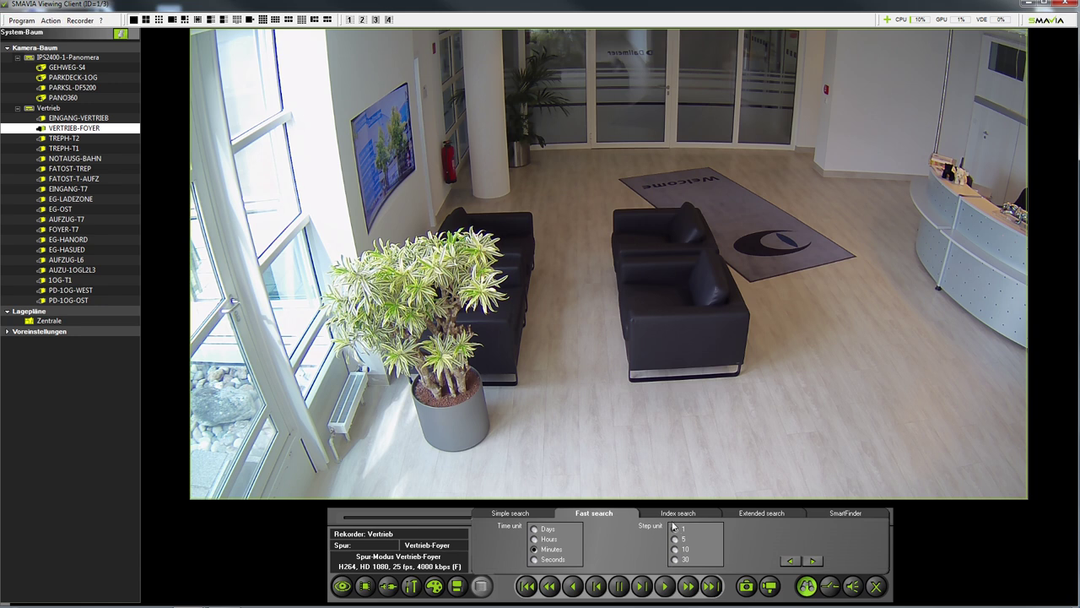
pyautogui.click(702, 513)
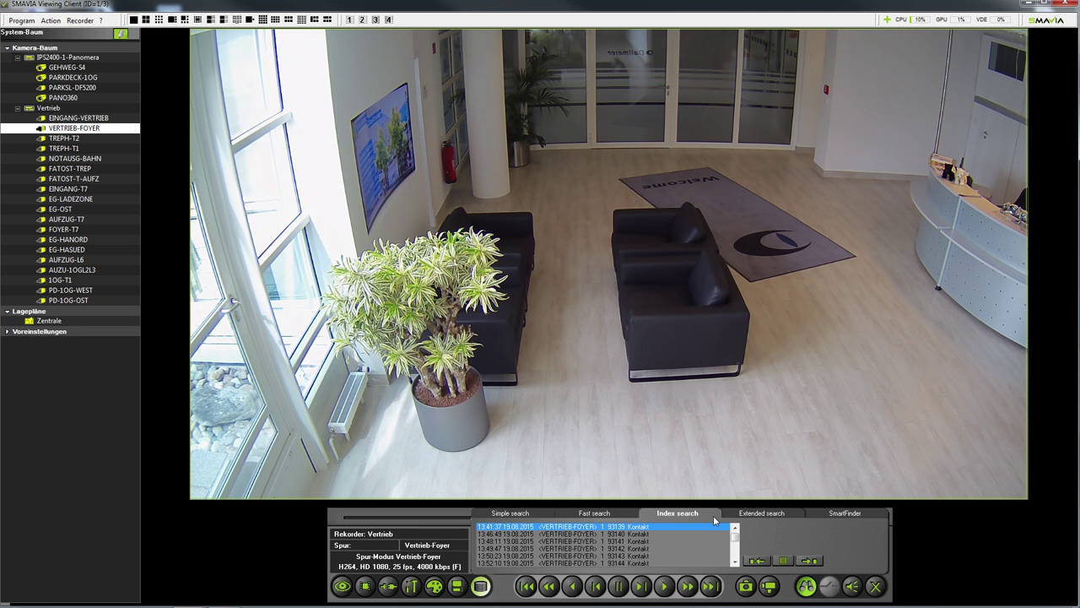
pyautogui.click(769, 513)
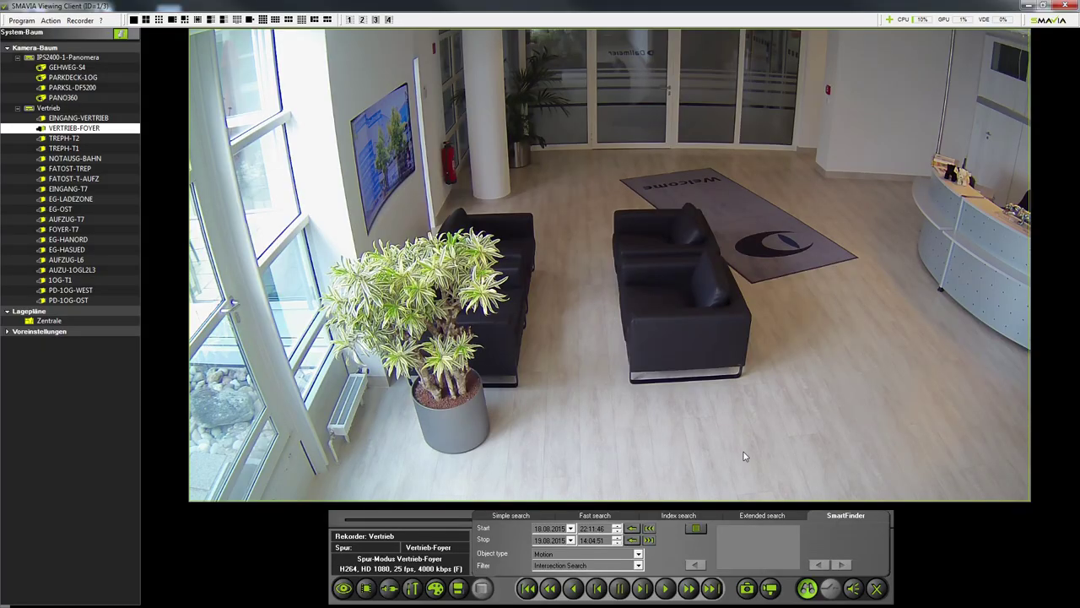
# Step: Mark the sofa backrest and search 19.08.2015 from 08:50 to 09:00 for motion
pyautogui.moveTo(496, 221); pyautogui.dragTo(523, 244)
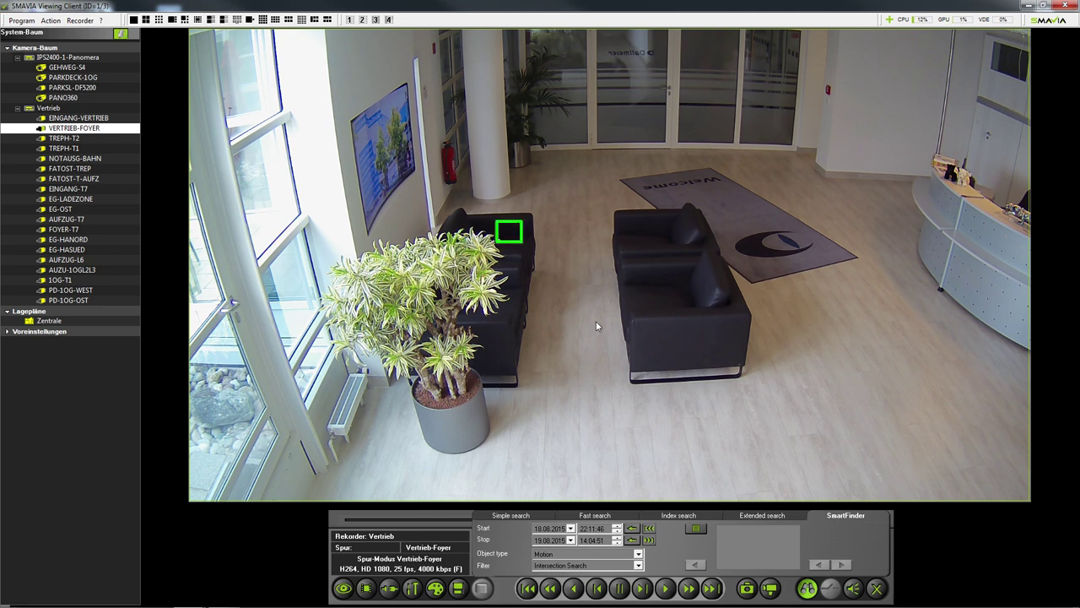
pyautogui.click(569, 530)
pyautogui.click(506, 494)
pyautogui.write('000')
pyautogui.click(697, 529)
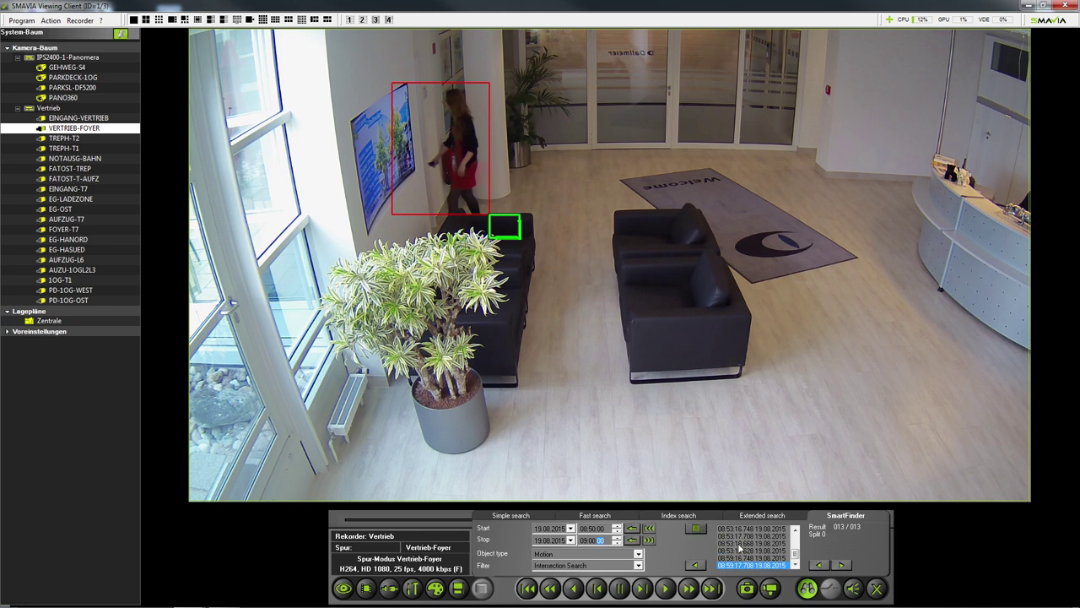
# Step: Step through the 13 motion hits from the first up to result 006
pyautogui.moveTo(798, 562); pyautogui.dragTo(794, 534)
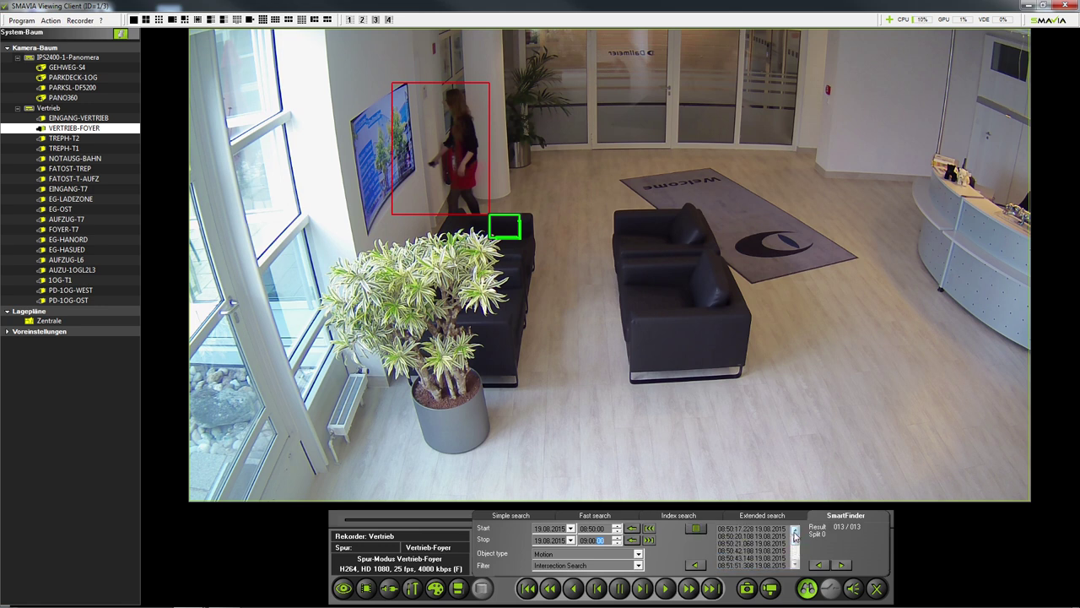
pyautogui.click(777, 530)
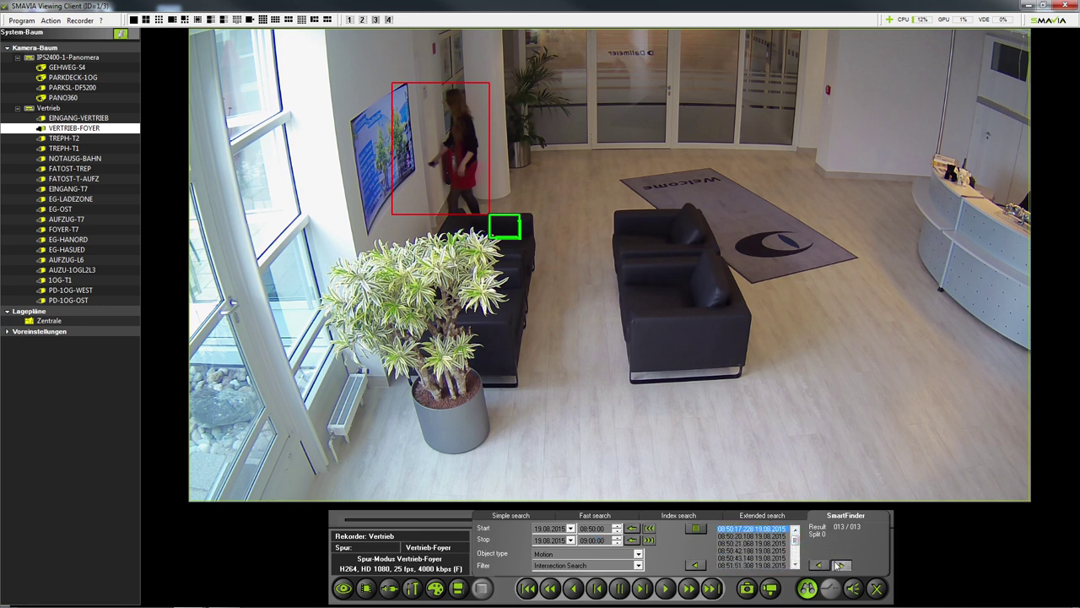
pyautogui.click(840, 564)
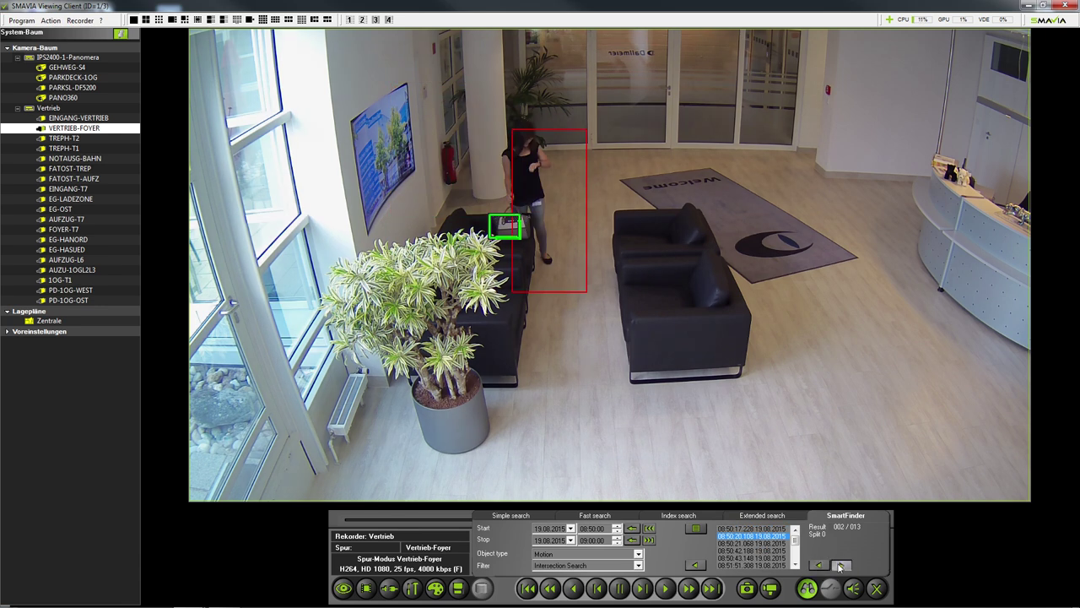
pyautogui.click(839, 565)
pyautogui.click(840, 564)
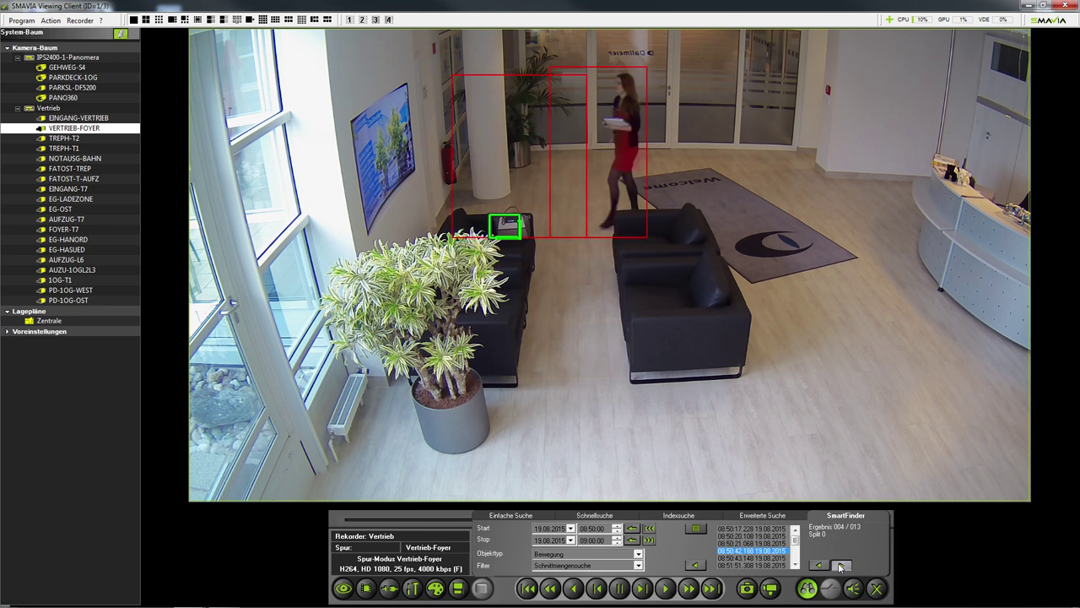
pyautogui.click(840, 564)
pyautogui.click(839, 565)
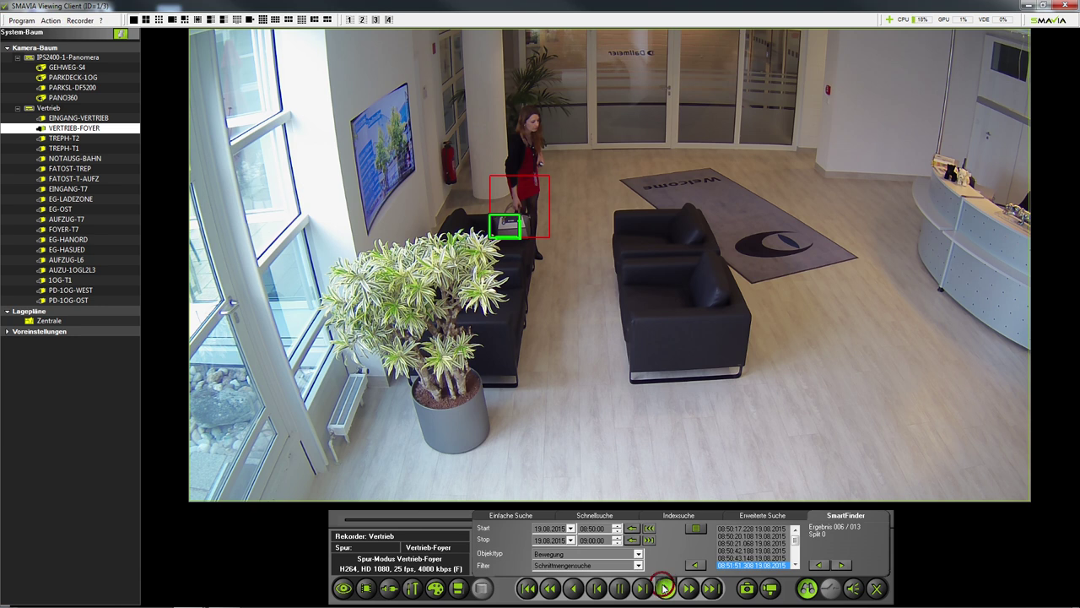
# Step: Play the foyer recording onward from the current motion hit
pyautogui.click(665, 588)
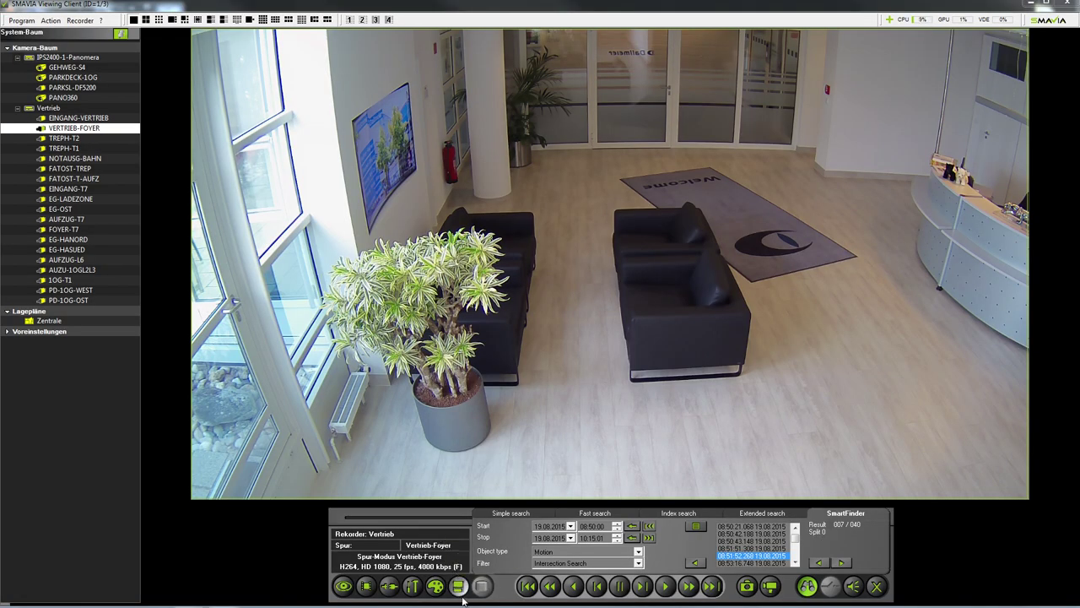
# Step: Set the foyer backup span to 08:59:43–11:00:12 on 19.08.2015 and open its filter criteria
pyautogui.click(457, 585)
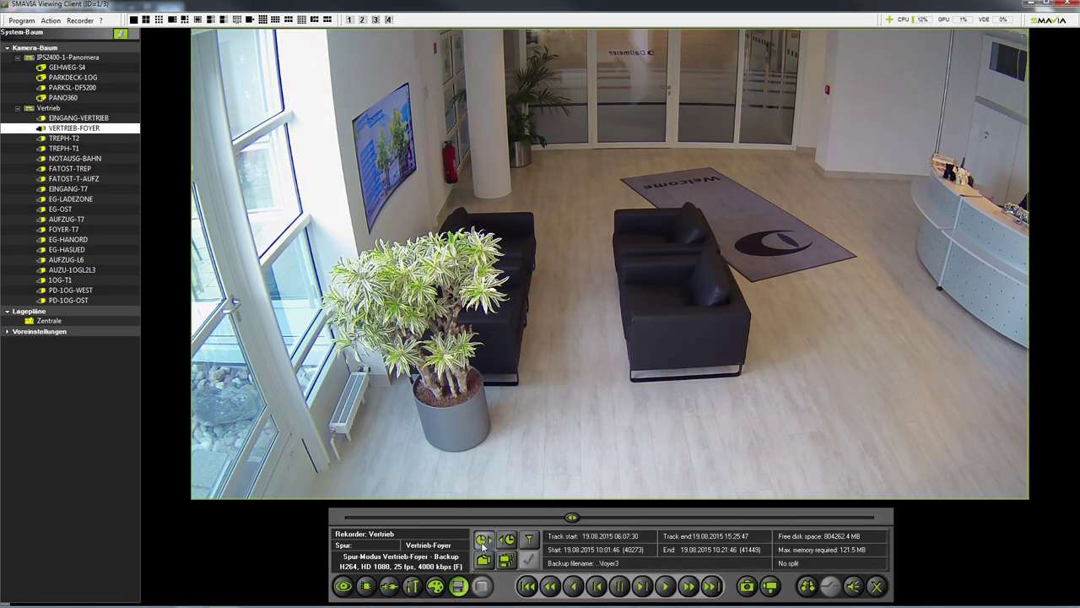
pyautogui.click(483, 538)
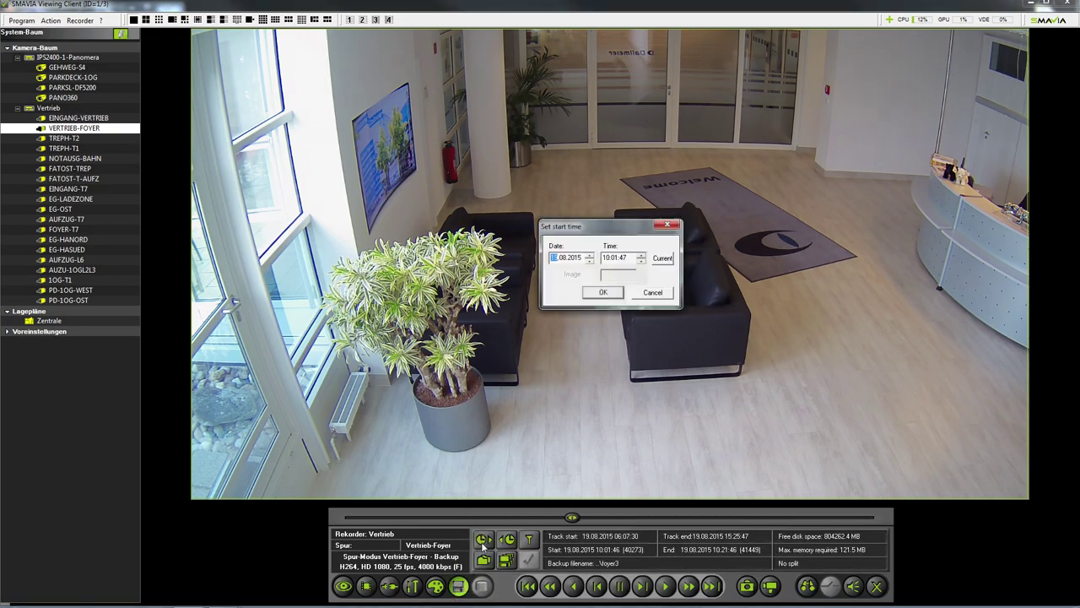
pyautogui.click(606, 258)
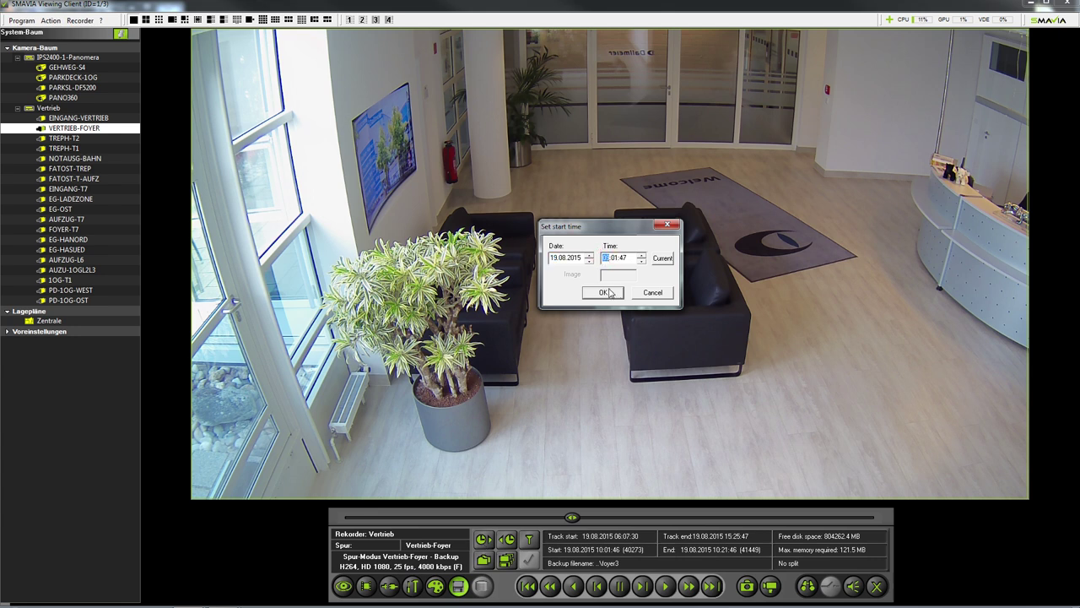
pyautogui.click(606, 292)
pyautogui.click(511, 538)
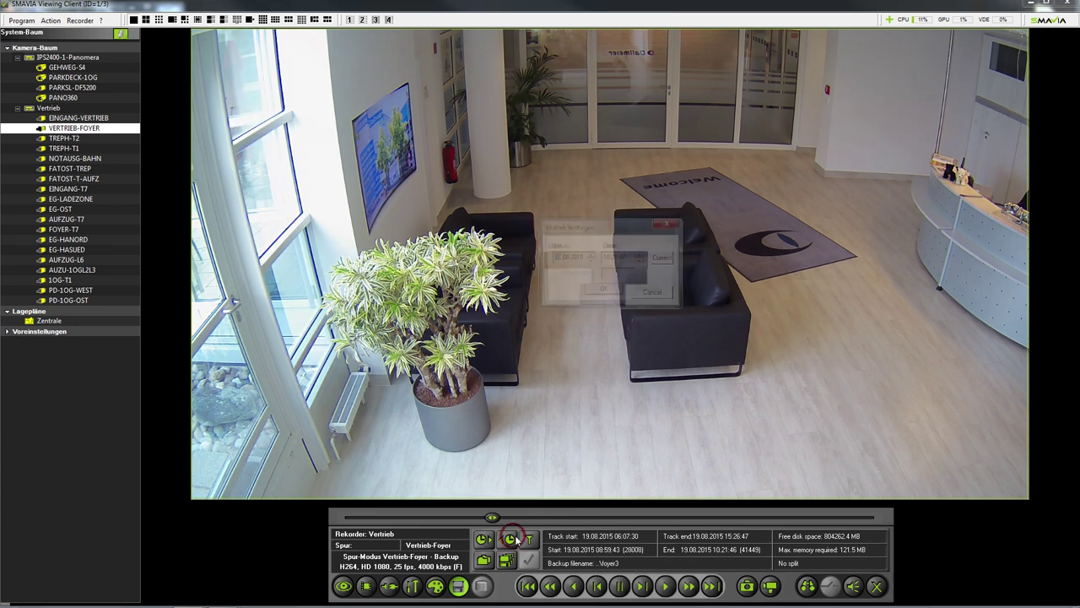
pyautogui.click(615, 257)
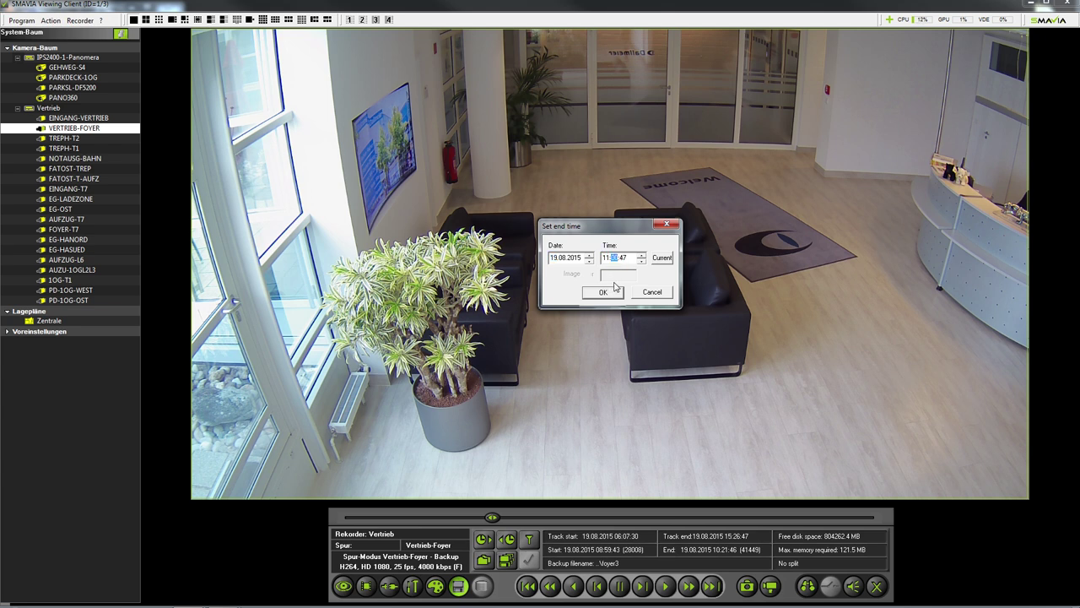
pyautogui.click(606, 292)
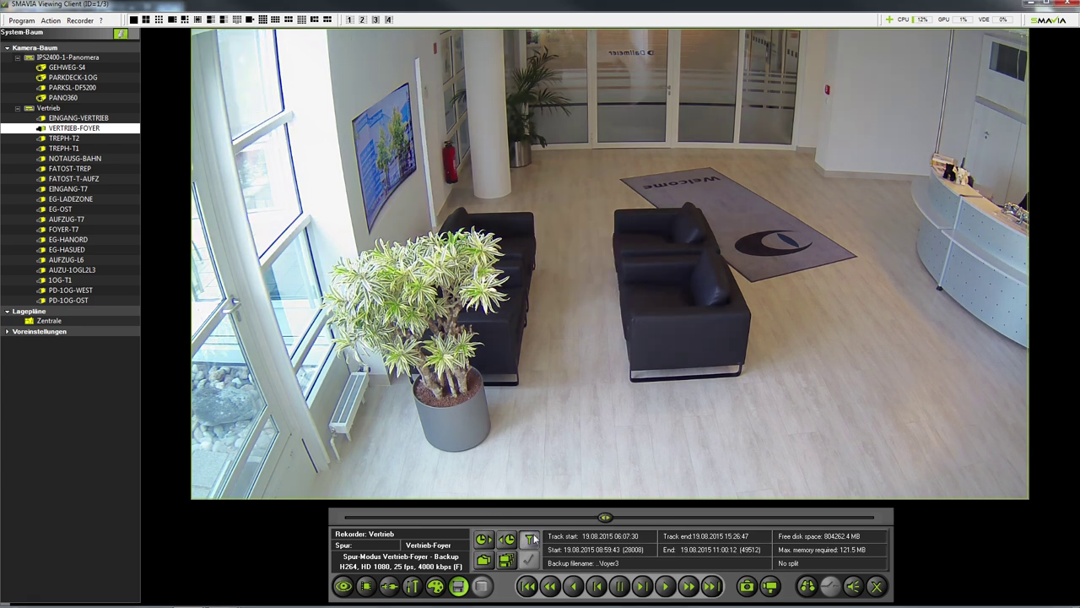
pyautogui.click(529, 538)
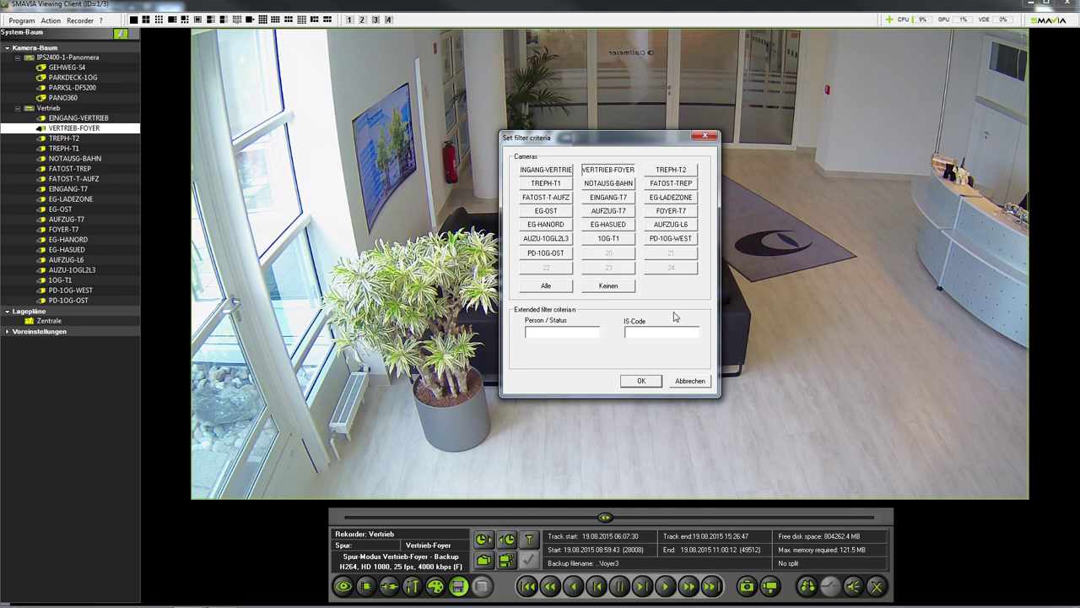
# Step: Accept the filter, save the backup as 'foyer' in Backups, and start the export
pyautogui.click(656, 381)
pyautogui.click(494, 567)
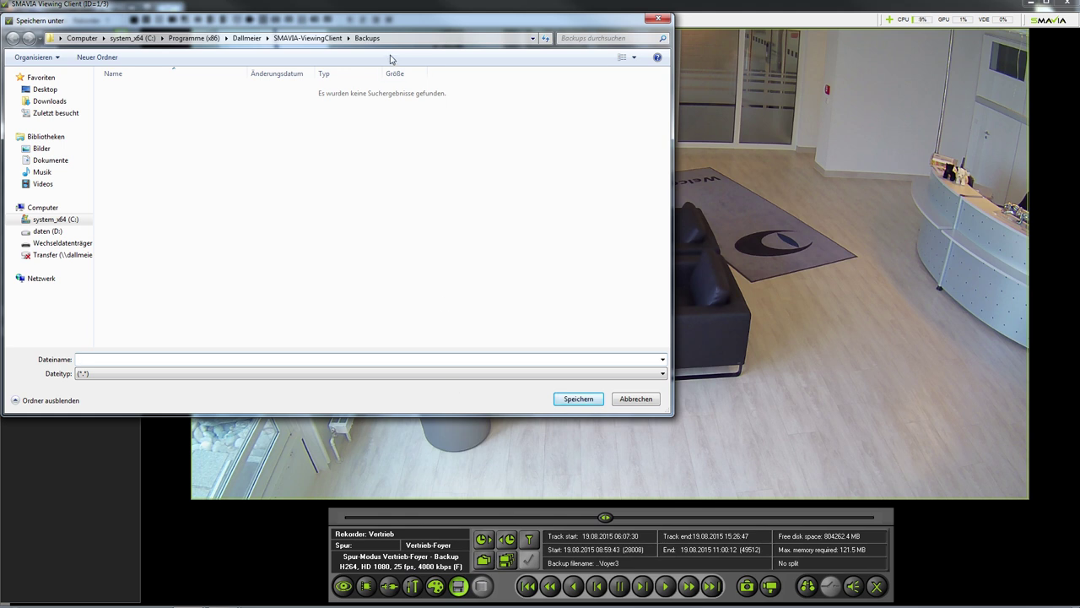
pyautogui.click(262, 358)
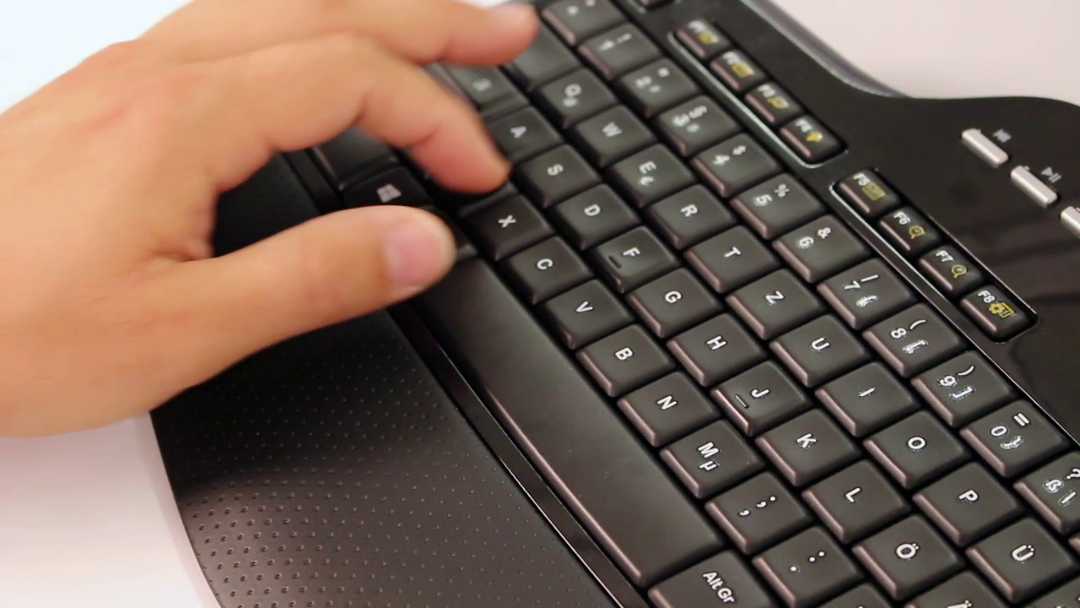
pyautogui.write('foye')
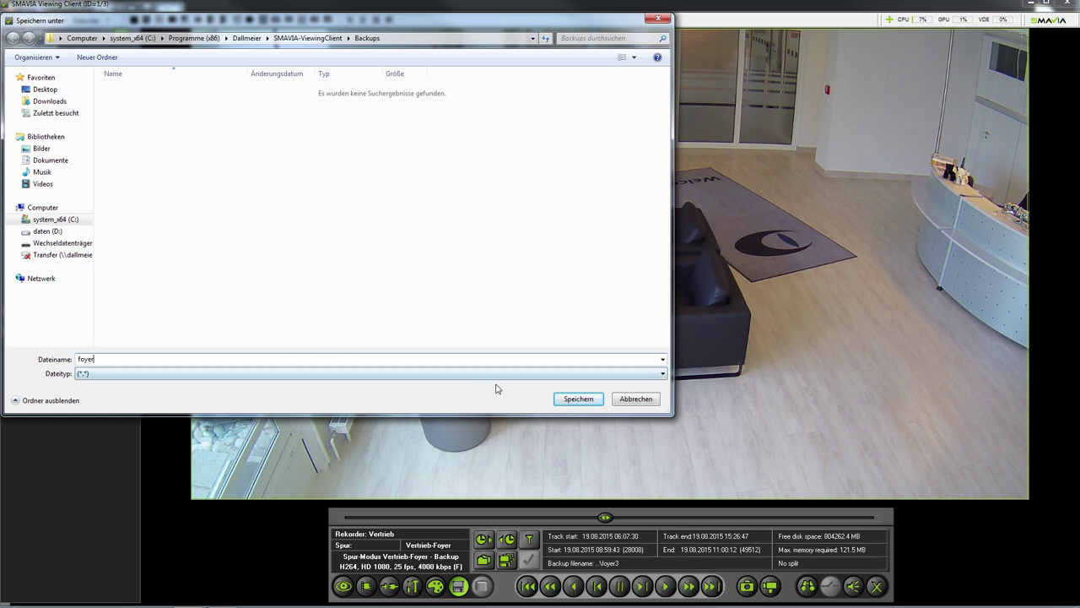
pyautogui.write('r')
pyautogui.click(577, 400)
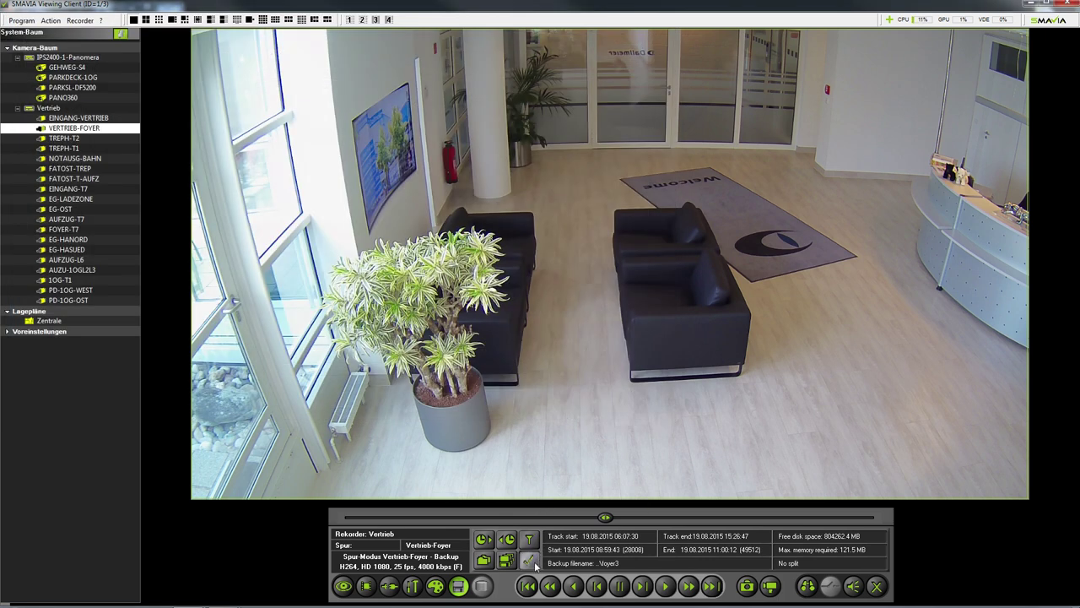
pyautogui.click(532, 562)
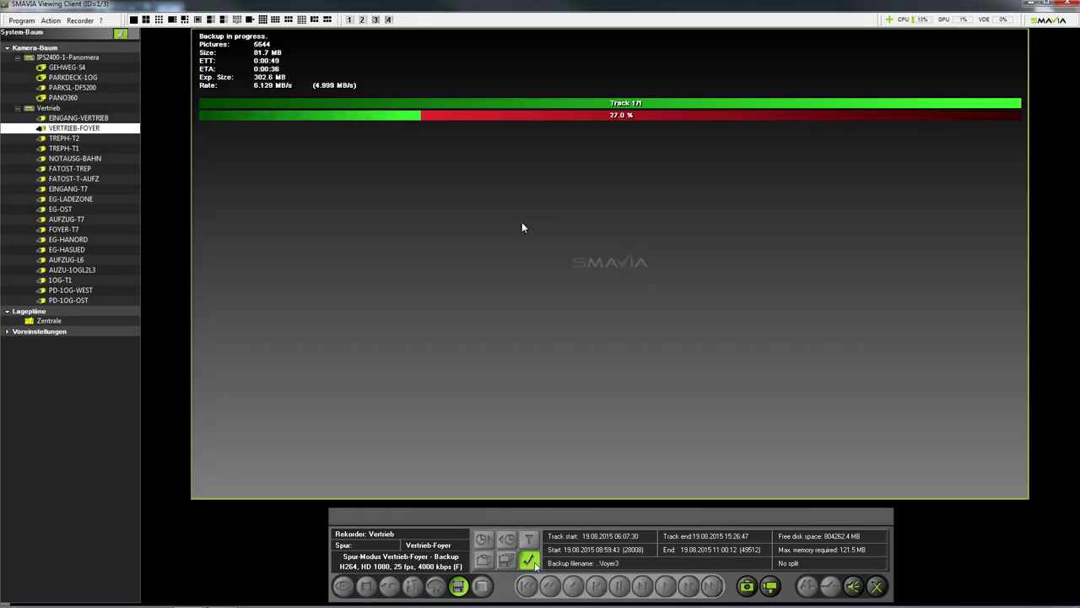